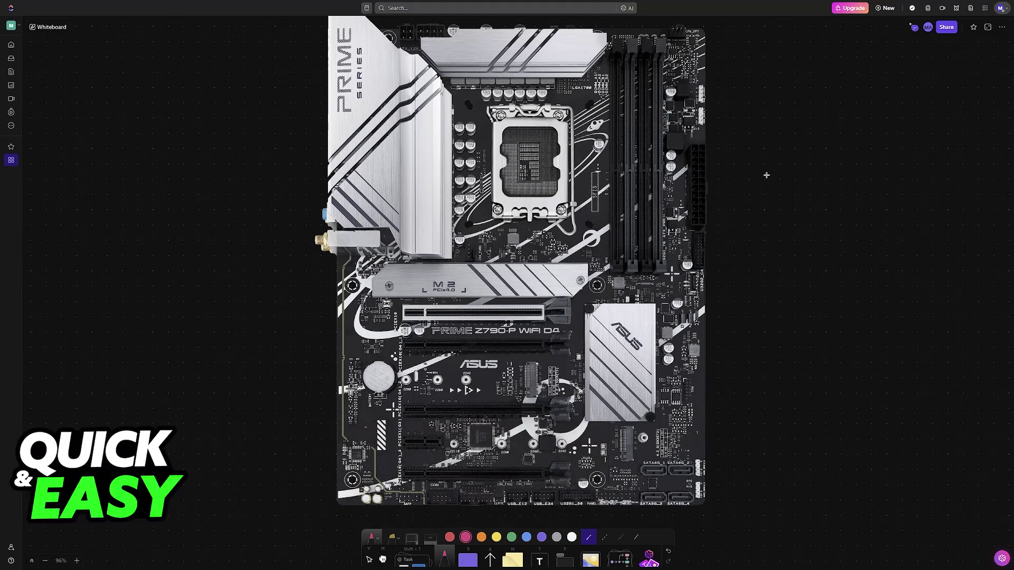
Draw a pink curved arrow from the motherboard's right edge to an underlined BIOS label.
mouse_move(708, 165)
mouse_down()
mouse_move(792, 204)
mouse_move(775, 238)
mouse_move(842, 218)
mouse_move(830, 234)
mouse_move(859, 240)
mouse_up()
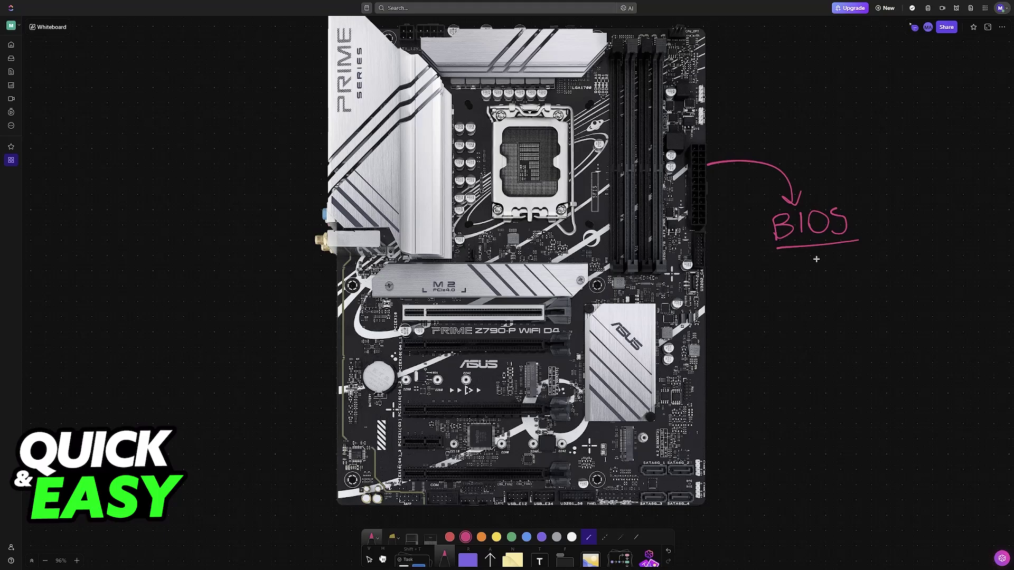
mouse_move(765, 214)
mouse_down()
mouse_move(891, 184)
mouse_move(837, 249)
mouse_up()
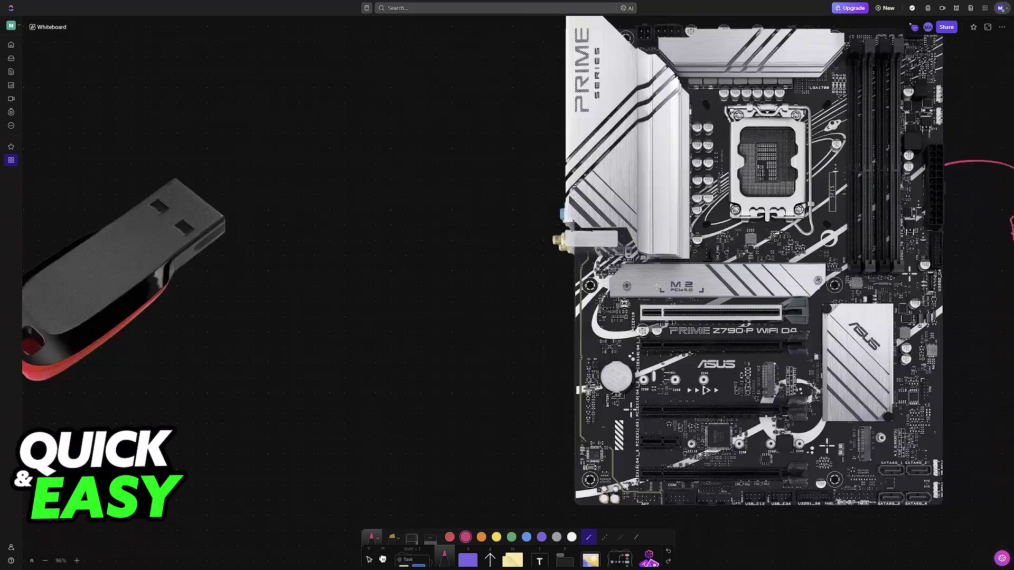
Sketch a pink file icon with an arrow into the USB drive, labelled and underlined BIOS.
scroll(620, 294, left, 10)
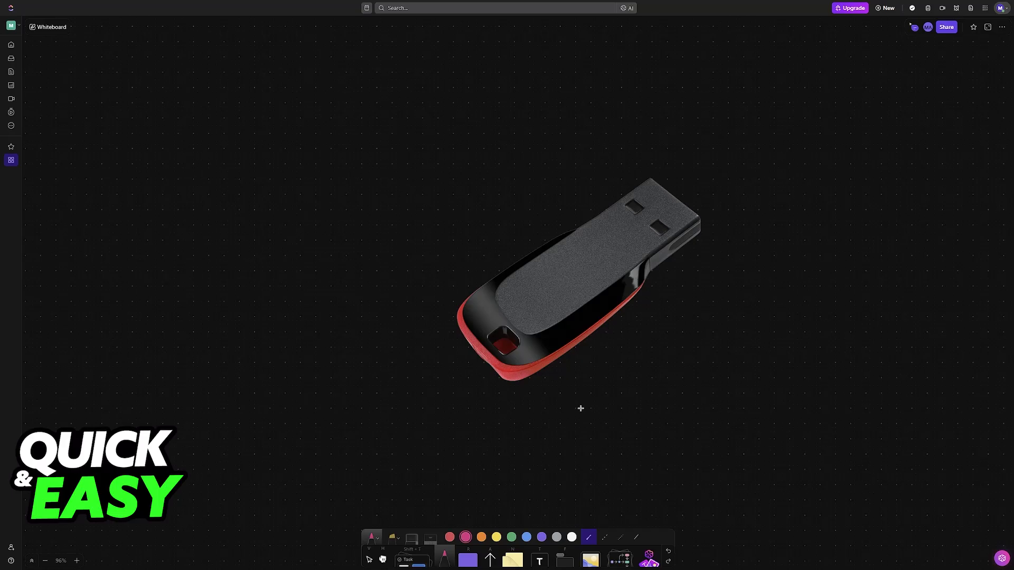
scroll(581, 408, right, 1)
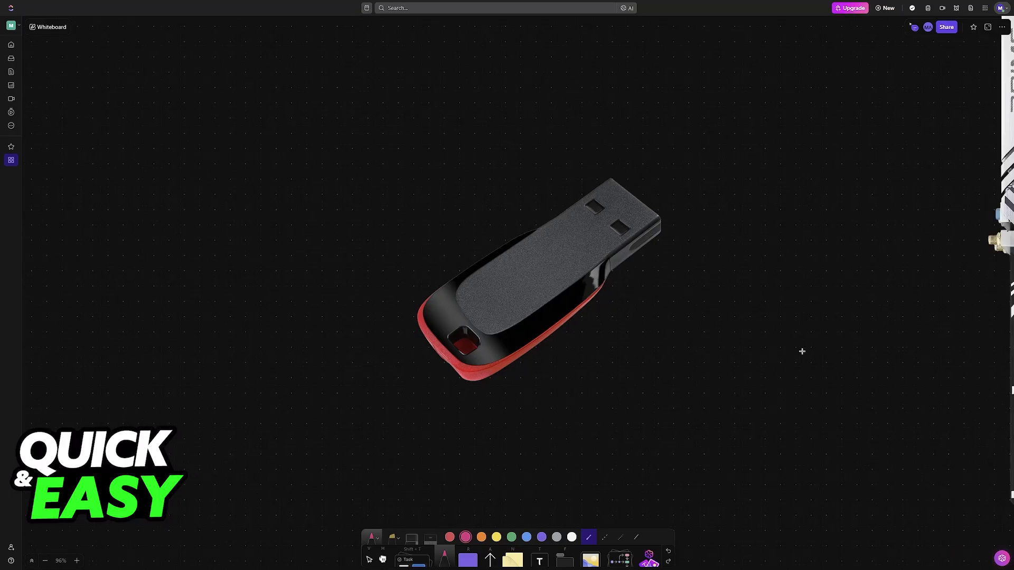
mouse_move(590, 341)
mouse_down()
mouse_move(606, 336)
mouse_move(672, 364)
mouse_move(676, 331)
mouse_move(702, 339)
mouse_move(703, 365)
mouse_move(671, 366)
mouse_move(695, 331)
mouse_up()
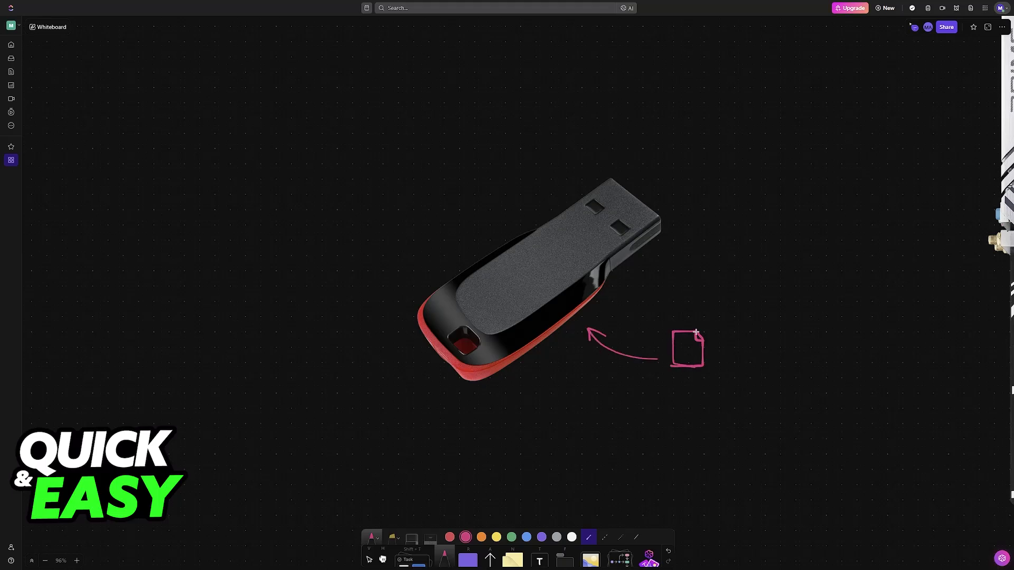
mouse_move(672, 367)
mouse_down()
mouse_move(671, 332)
mouse_move(697, 332)
mouse_up()
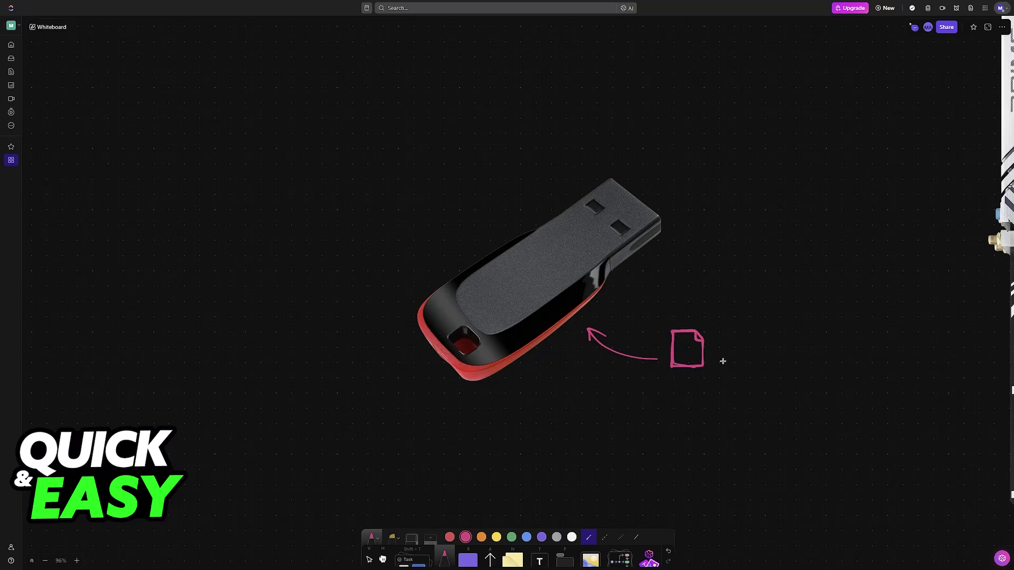
mouse_move(661, 396)
mouse_down()
mouse_move(661, 378)
mouse_move(663, 397)
mouse_move(692, 379)
mouse_move(701, 394)
mouse_move(734, 403)
mouse_up()
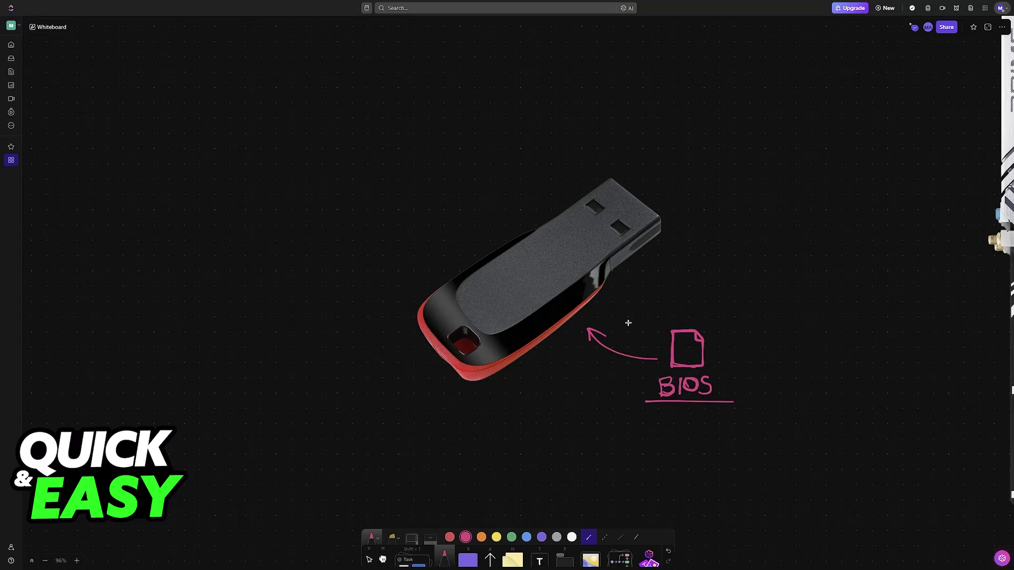
scroll(628, 322, right, 10)
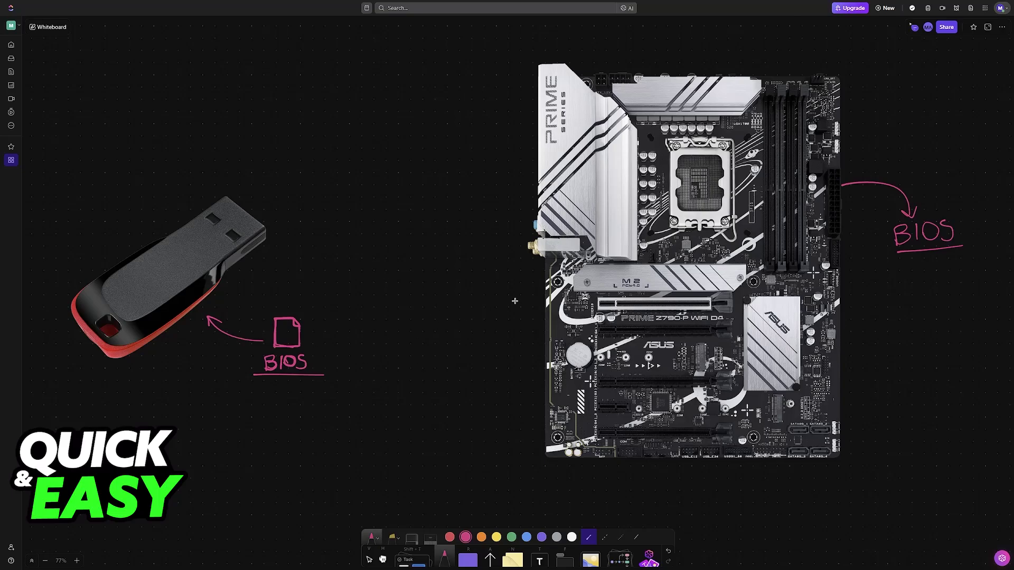
Switch to the PRIME Z790-P browser tab and go to its Support page.
click(153, 7)
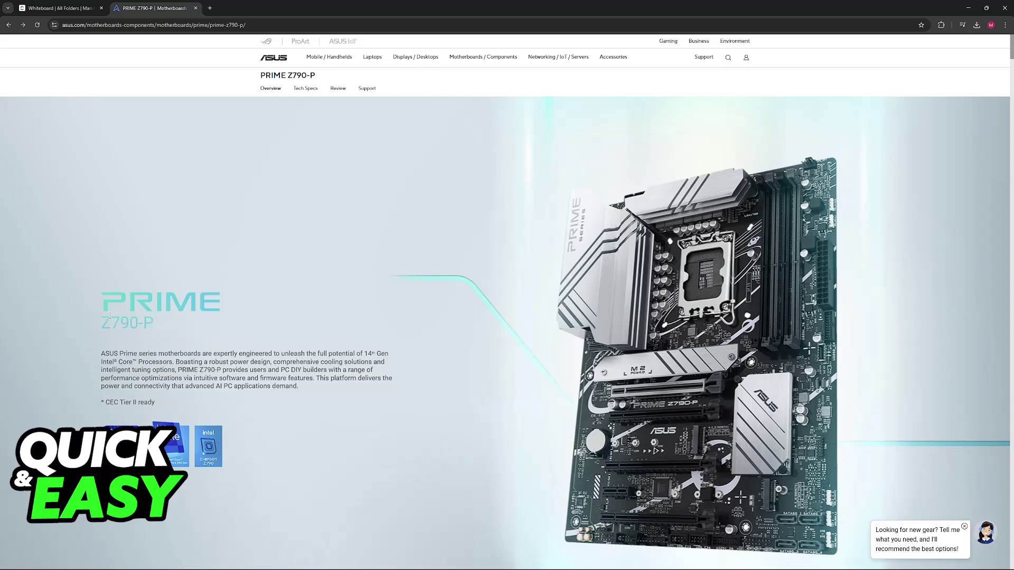
scroll(254, 328, down, 10)
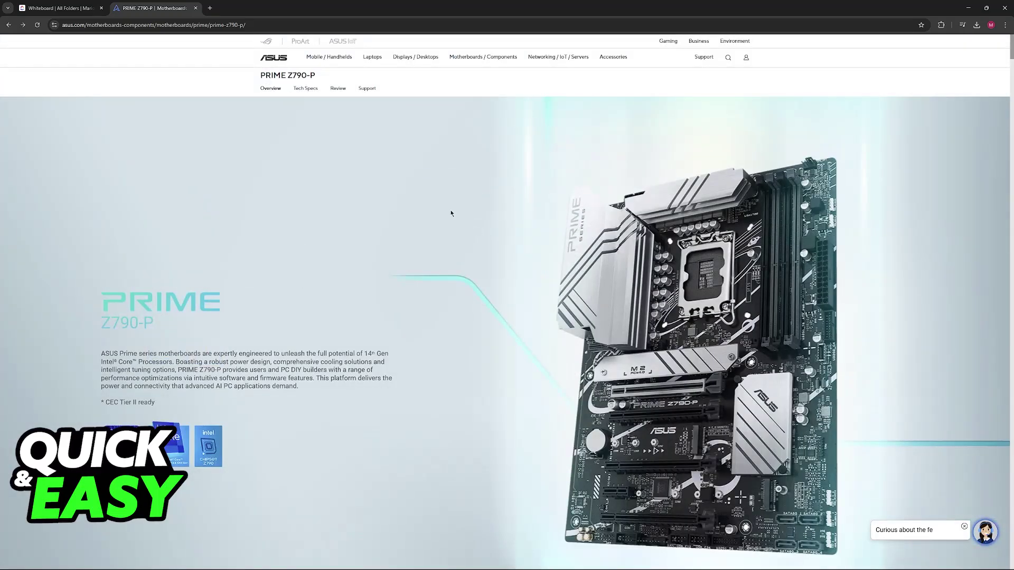
click(367, 89)
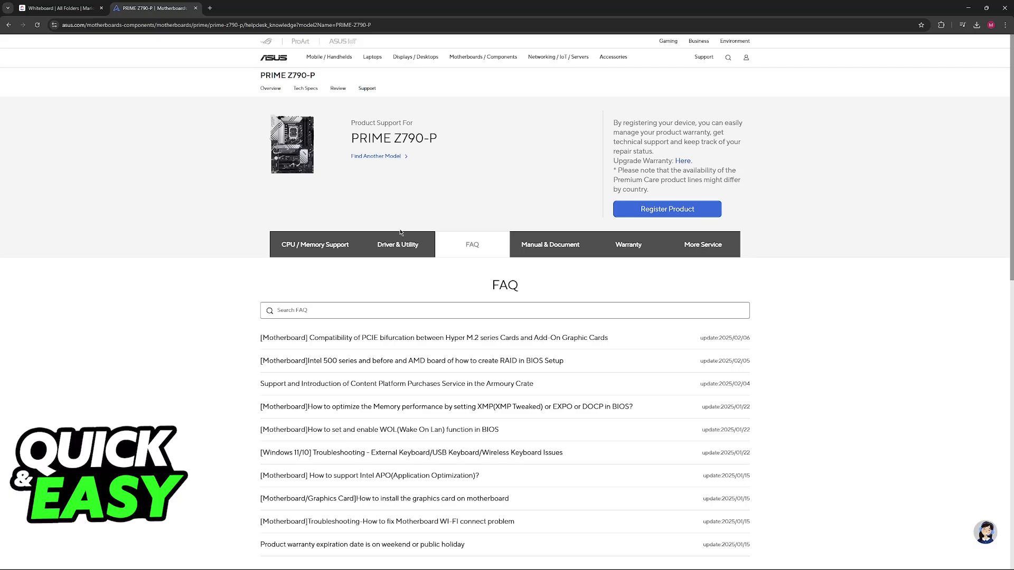
Show the Driver & Utility BIOS & FIRMWARE downloads listing BIOS version 1805.
double_click(367, 89)
click(395, 252)
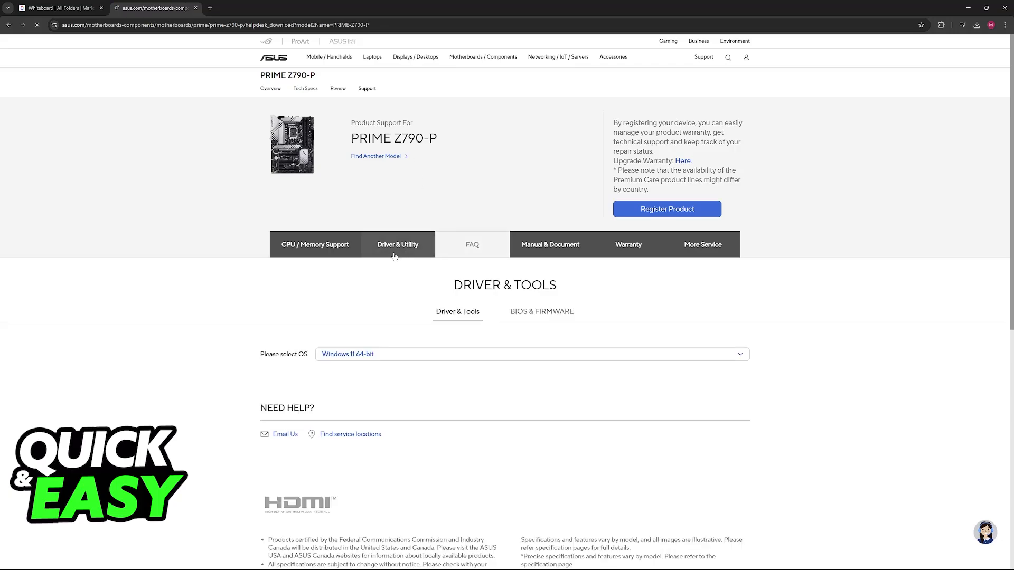
click(523, 312)
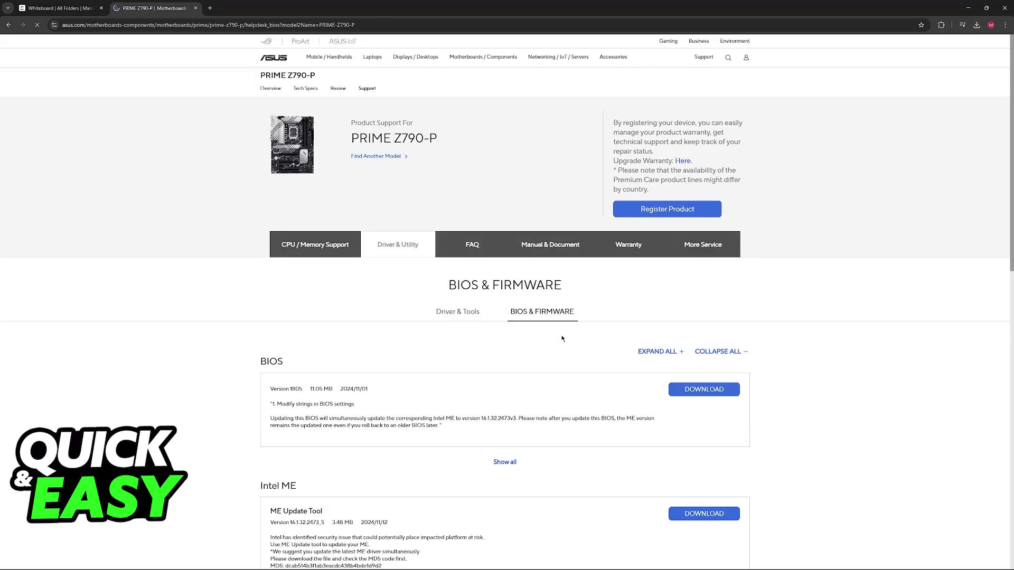
scroll(503, 348, down, 2)
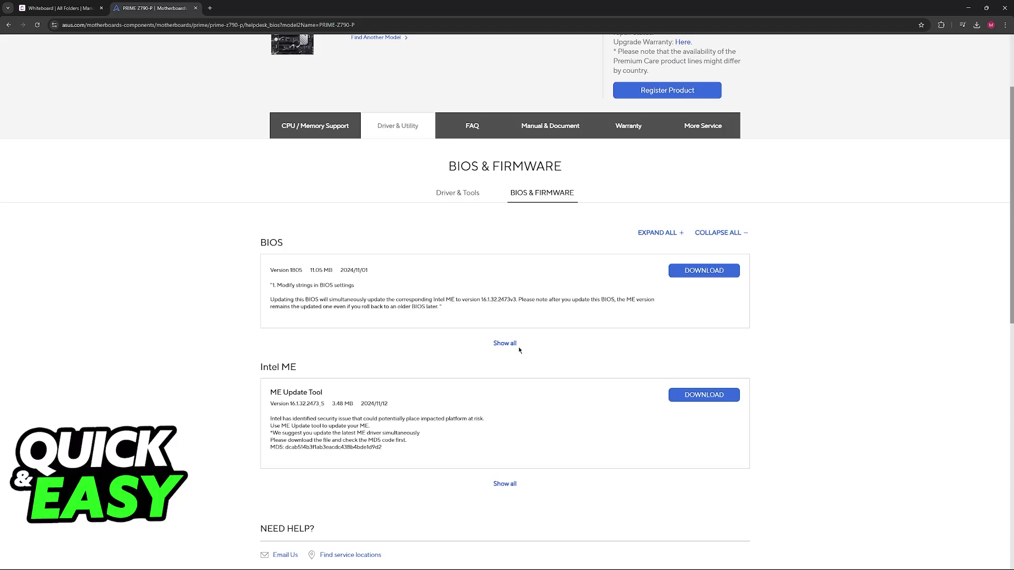
scroll(701, 271, up, 2)
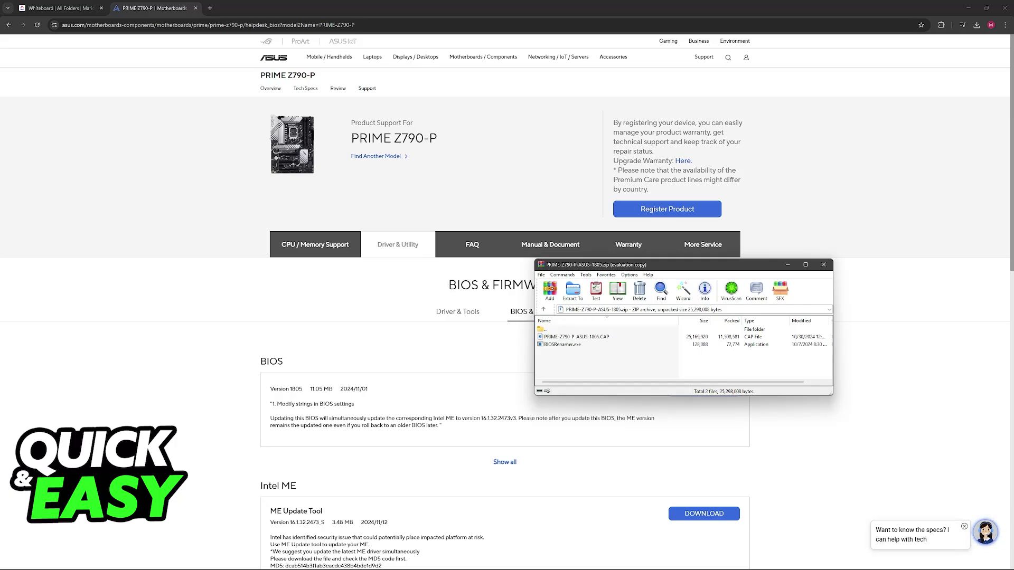
Copy PRIME-Z790-P-ASUS-1805.CAP and BIOSRenamer.exe from the archive into the USB folder, then return to the whiteboard.
key(super+e)
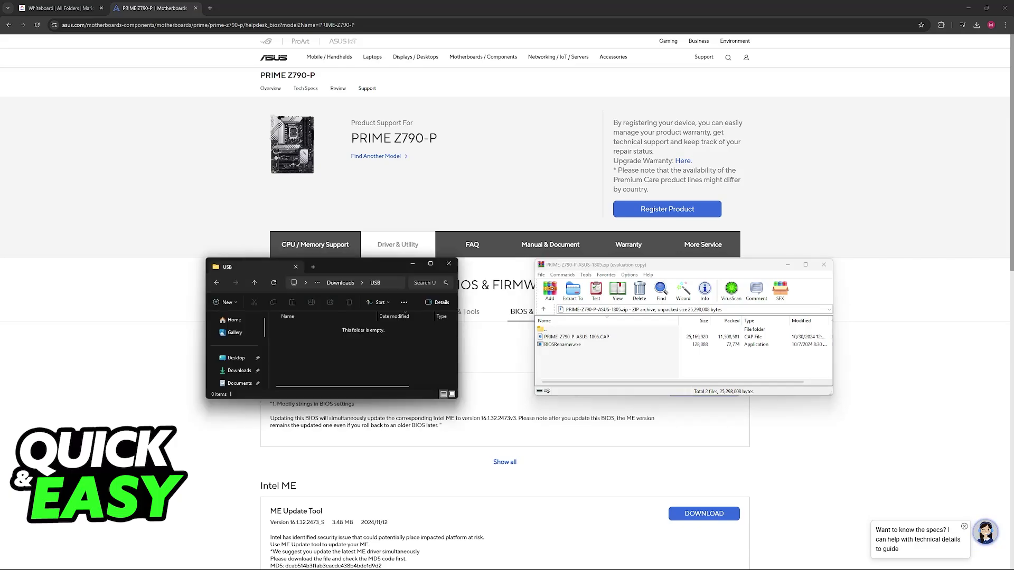
click(572, 346)
key(ctrl+a)
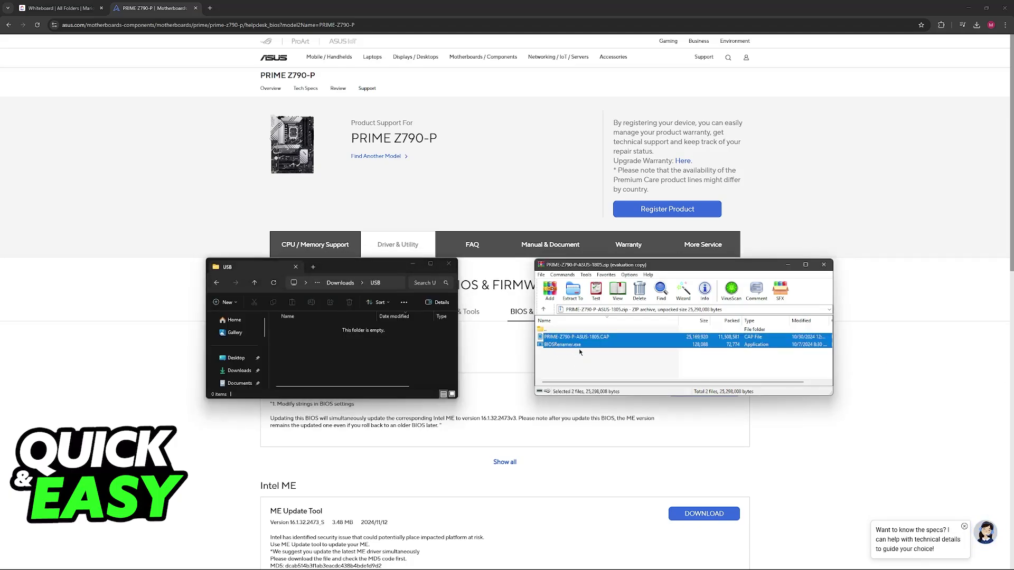
drag(573, 345, 354, 350)
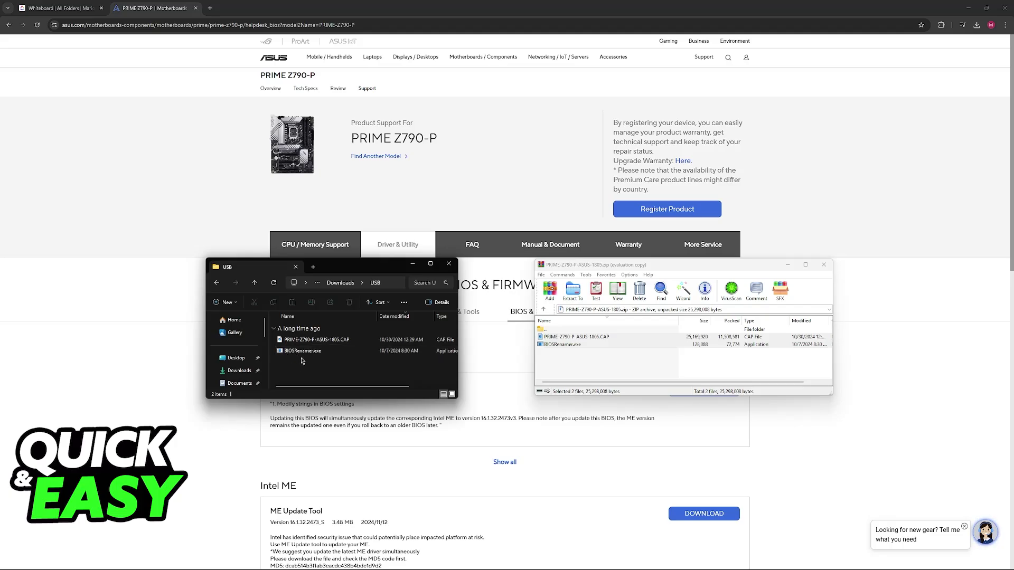
click(316, 340)
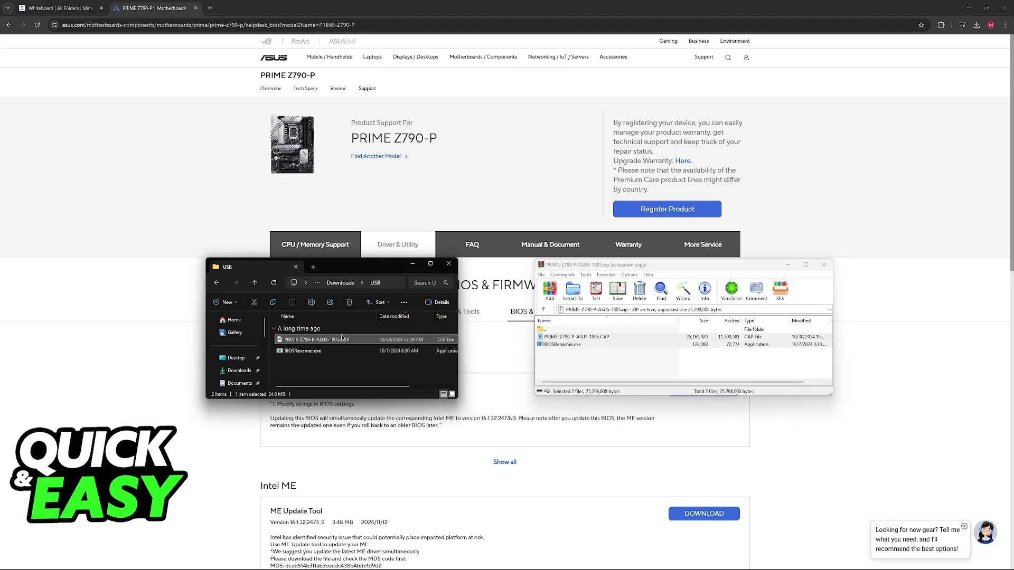
click(58, 8)
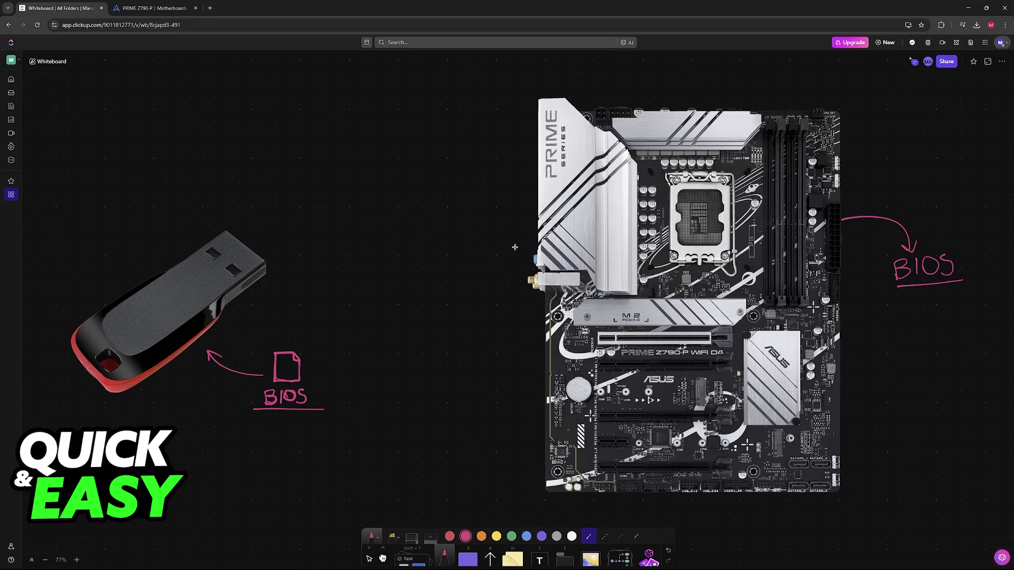
Go full screen and draw a pink arrow down to the rear I/O USB ports.
key(F11)
scroll(328, 238, down, 3)
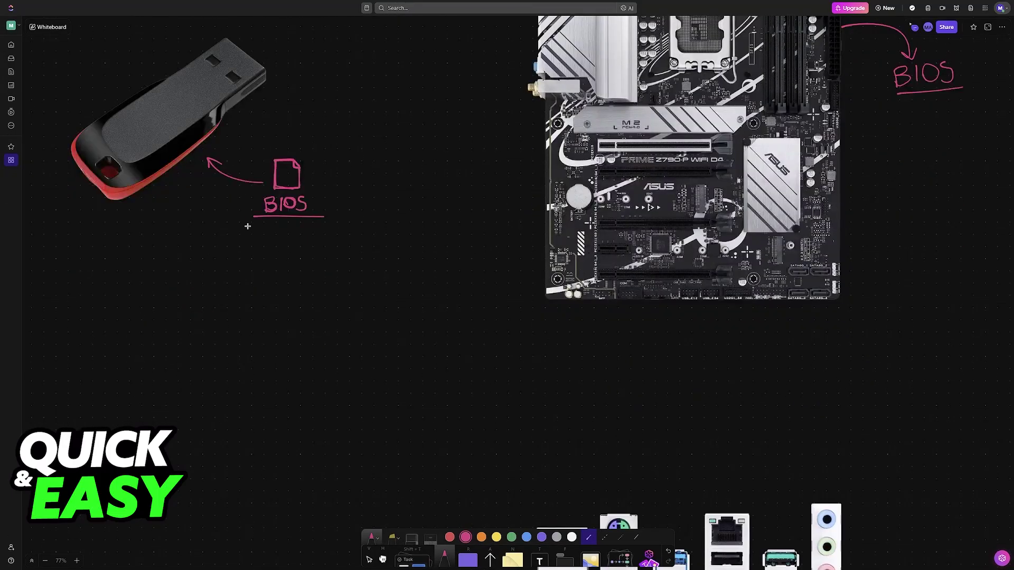
mouse_move(248, 226)
mouse_down()
mouse_move(600, 500)
mouse_move(630, 482)
mouse_up()
scroll(683, 386, down, 5)
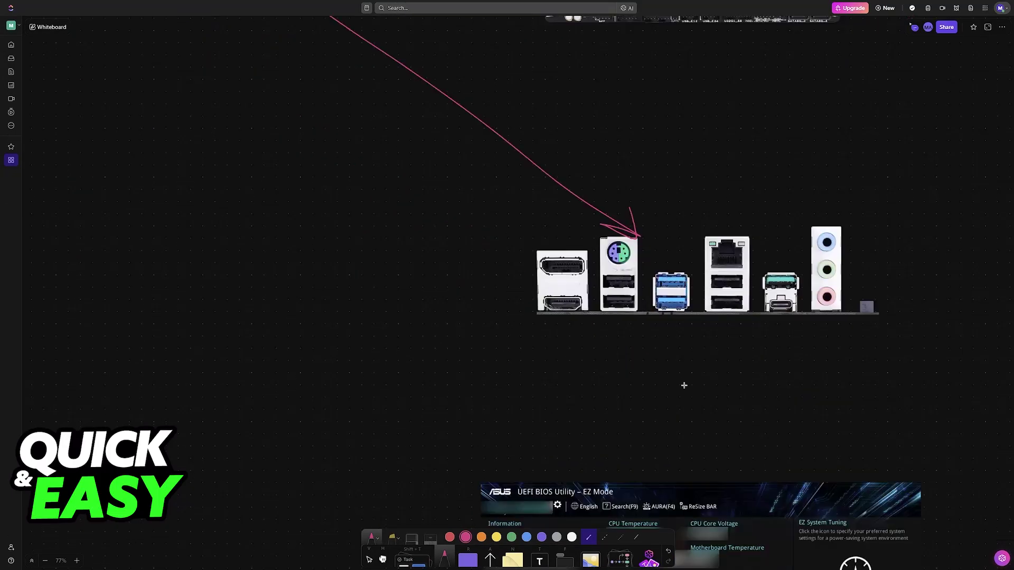
scroll(658, 340, up, 5)
Try circling the blue USB ports in pink, then undo both circles.
drag(429, 334, 515, 344)
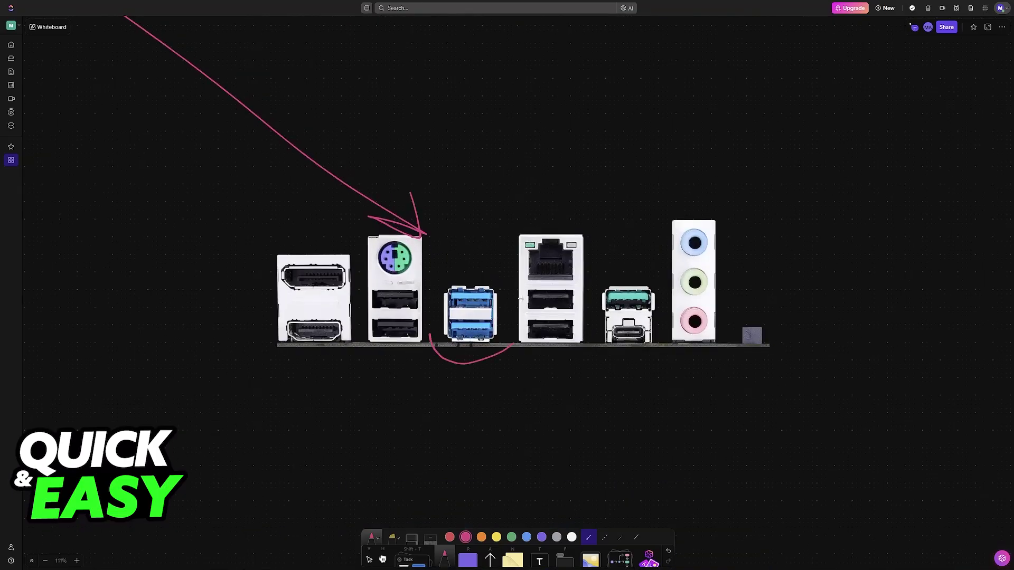
drag(520, 299, 422, 338)
key(ctrl+z)
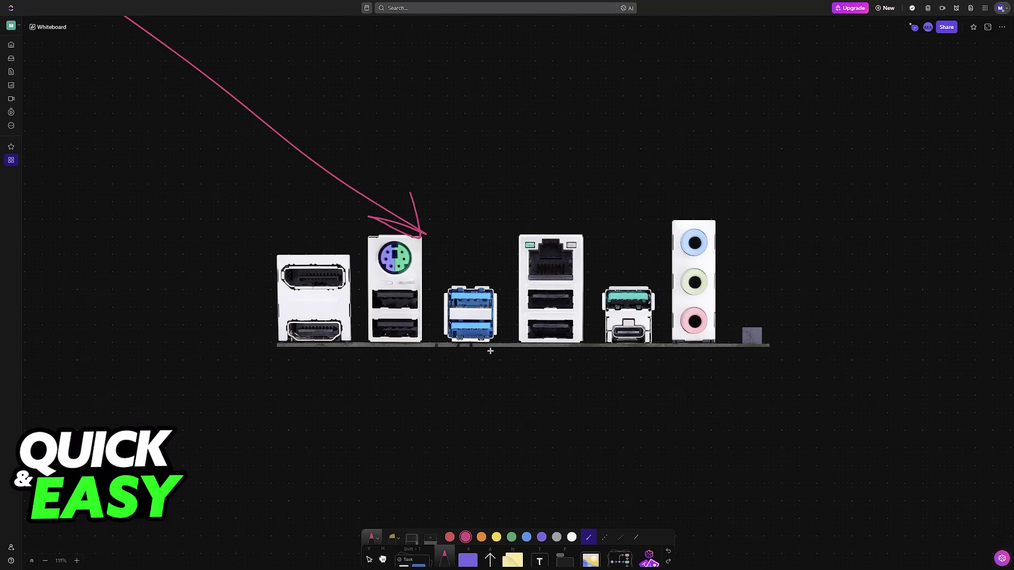
mouse_move(474, 349)
mouse_down()
mouse_move(442, 356)
mouse_move(449, 349)
mouse_up()
key(ctrl+z)
scroll(494, 354, down, 4)
scroll(499, 354, down, 6)
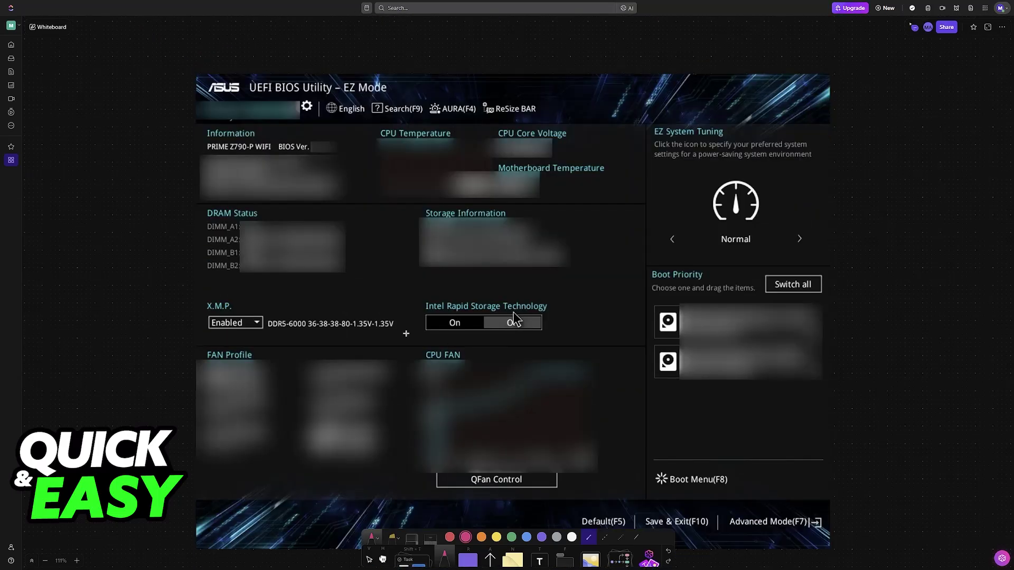
Write and circle F2 and Del in pink, with an arrow to the BIOS screenshot.
mouse_move(76, 246)
mouse_down()
mouse_move(84, 209)
mouse_move(79, 226)
mouse_move(95, 244)
mouse_move(112, 243)
mouse_move(67, 244)
mouse_up()
mouse_move(69, 282)
mouse_down()
mouse_move(78, 312)
mouse_move(105, 295)
mouse_move(112, 308)
mouse_up()
drag(117, 275, 119, 302)
mouse_move(52, 310)
mouse_down()
mouse_move(44, 296)
mouse_move(53, 317)
mouse_up()
drag(47, 245, 44, 285)
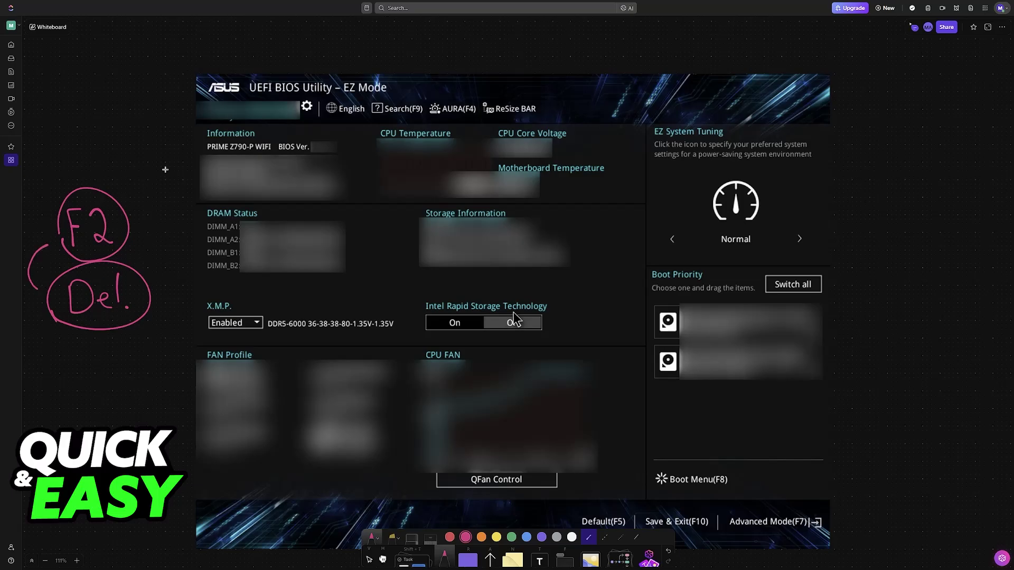
mouse_move(101, 166)
mouse_down()
mouse_move(186, 82)
mouse_move(186, 91)
mouse_up()
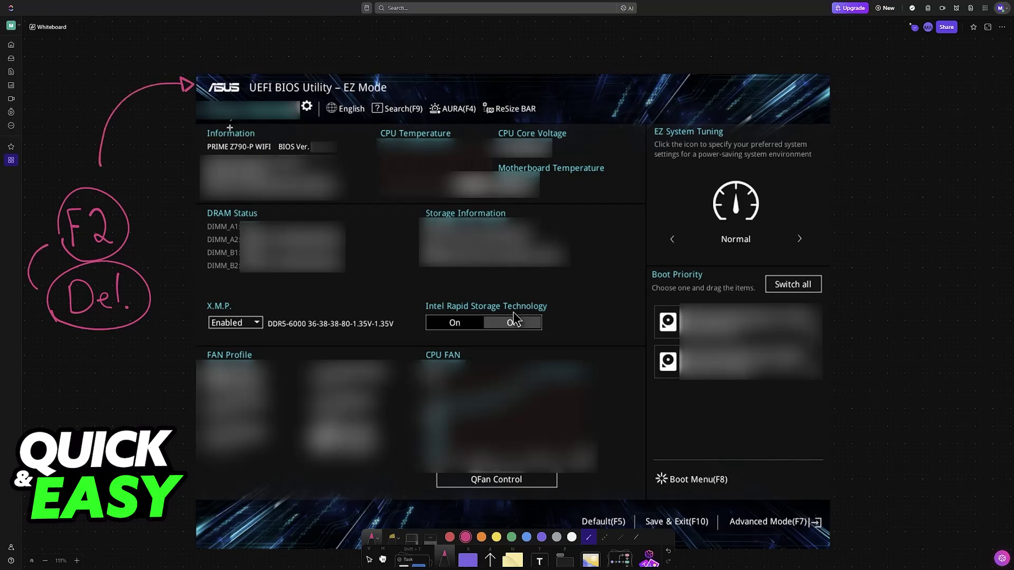
Add a power symbol below Del and circle Advanced Mode(F7).
scroll(461, 199, down, 1)
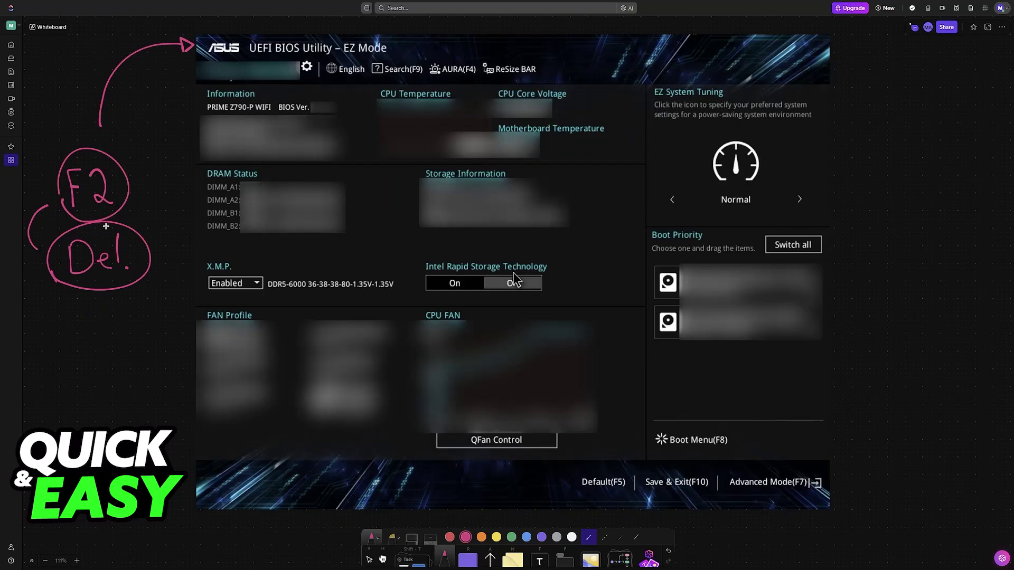
mouse_move(104, 316)
mouse_down()
mouse_move(129, 316)
mouse_move(115, 310)
mouse_up()
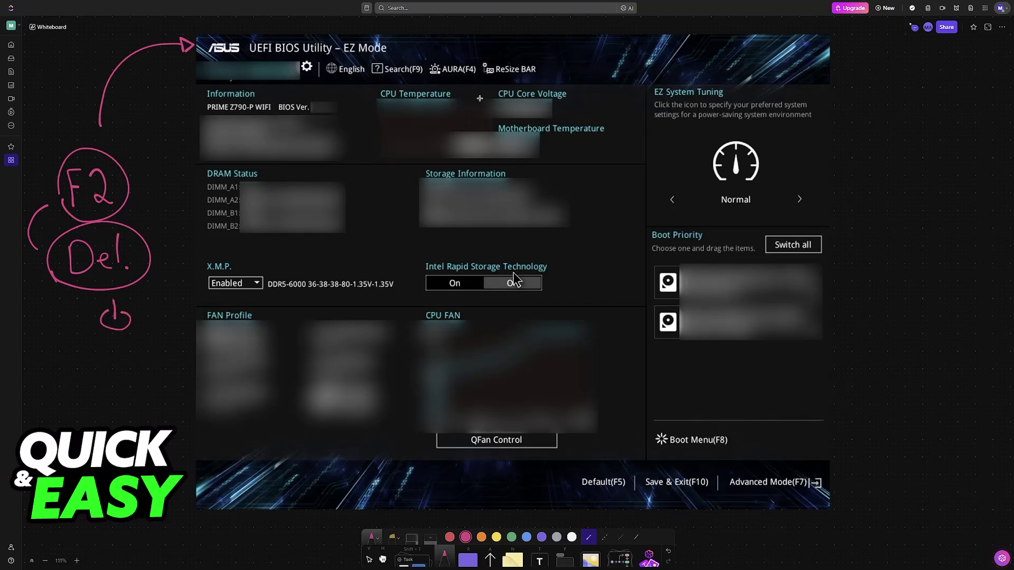
mouse_move(719, 478)
mouse_down()
mouse_move(725, 499)
mouse_move(783, 497)
mouse_move(784, 521)
mouse_up()
Circle Tool and underline ASUS EZ Flash 3 Utility in pink.
scroll(675, 134, down, 10)
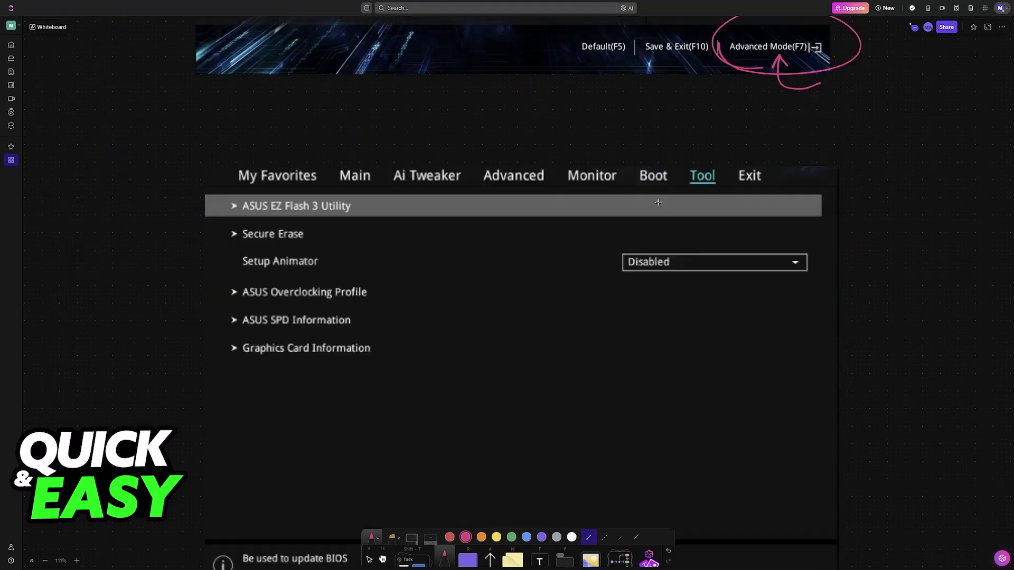
mouse_move(677, 103)
mouse_down()
mouse_move(686, 112)
mouse_move(729, 97)
mouse_move(687, 109)
mouse_up()
key(ctrl+z)
drag(227, 142, 379, 145)
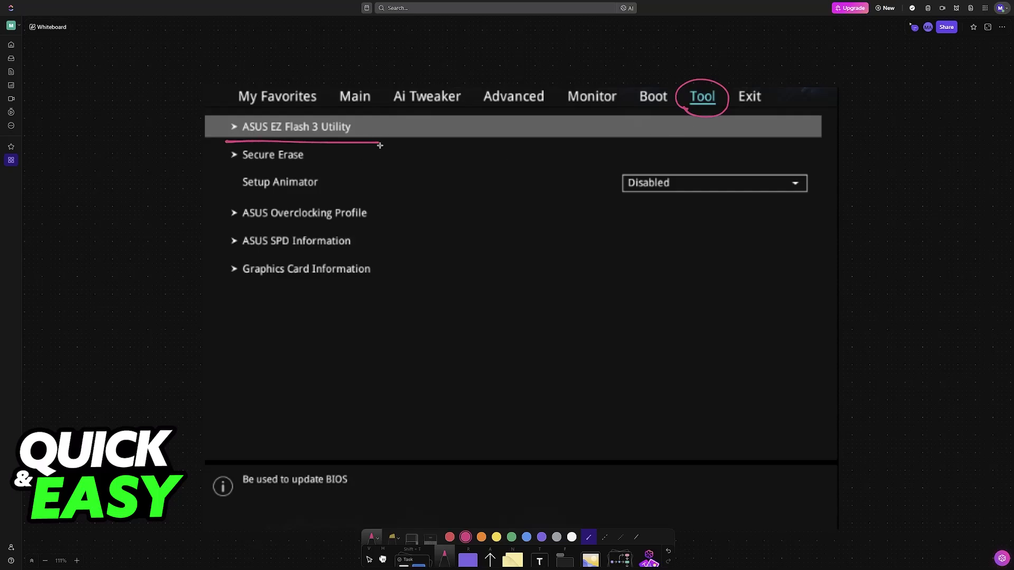
scroll(463, 188, down, 10)
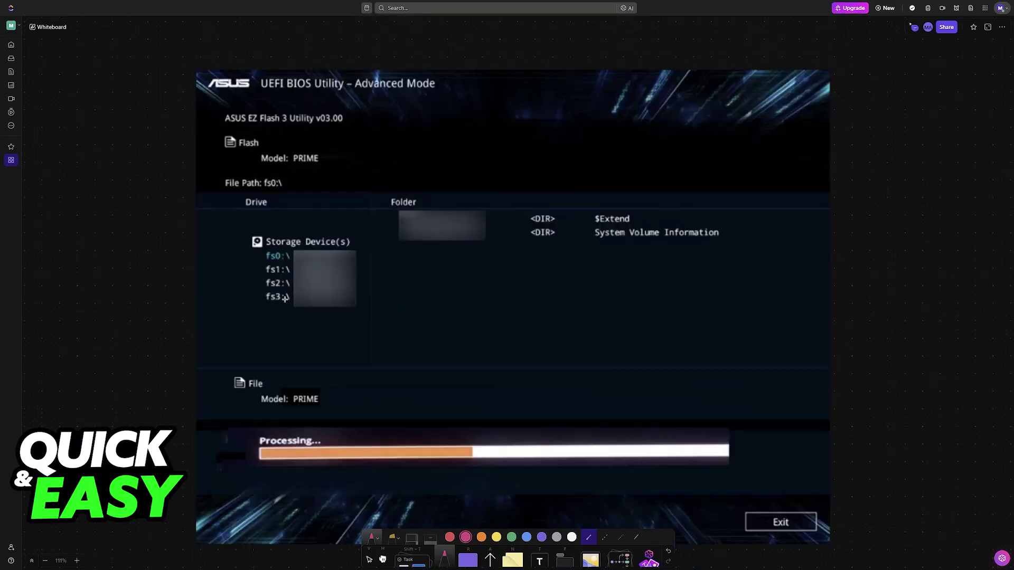
Box the Storage Device(s) list, label it USB, and arrow it to a file sketch.
mouse_move(245, 310)
mouse_down()
mouse_move(242, 232)
mouse_move(327, 229)
mouse_move(362, 252)
mouse_move(361, 311)
mouse_move(242, 309)
mouse_move(270, 329)
mouse_move(263, 339)
mouse_move(288, 324)
mouse_move(286, 339)
mouse_up()
mouse_move(307, 332)
mouse_down()
mouse_move(393, 302)
mouse_move(391, 235)
mouse_move(417, 234)
mouse_move(421, 266)
mouse_move(392, 270)
mouse_up()
mouse_move(408, 235)
mouse_down()
mouse_move(418, 244)
mouse_move(397, 233)
mouse_move(393, 270)
mouse_up()
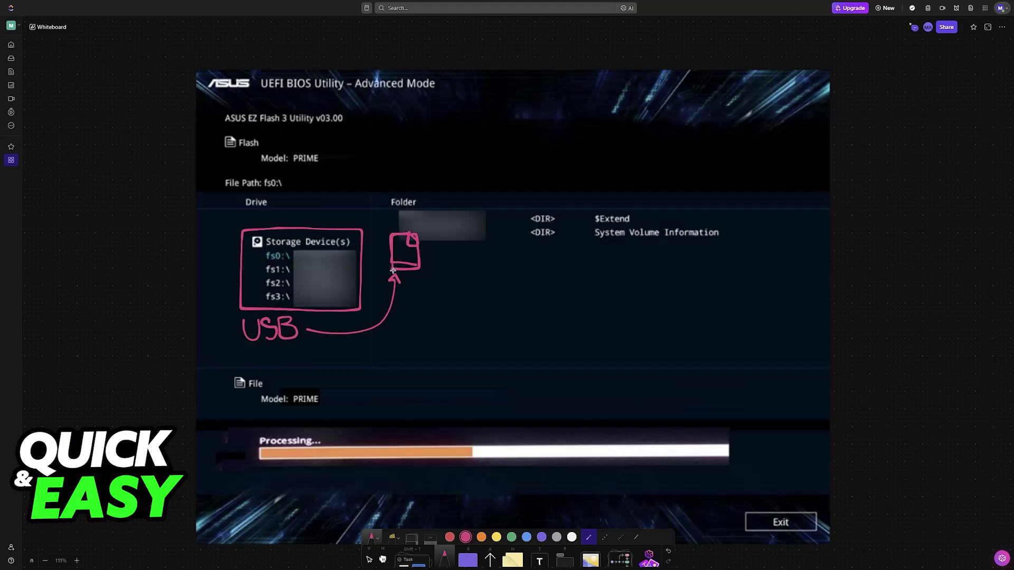
Try circling Exit, the progress bar area and Processing..., undoing each mark.
drag(803, 544, 799, 543)
key(ctrl+z)
mouse_move(742, 443)
mouse_down()
mouse_move(737, 474)
mouse_move(767, 470)
mouse_up()
key(ctrl+z)
drag(296, 475, 303, 475)
key(ctrl+z)
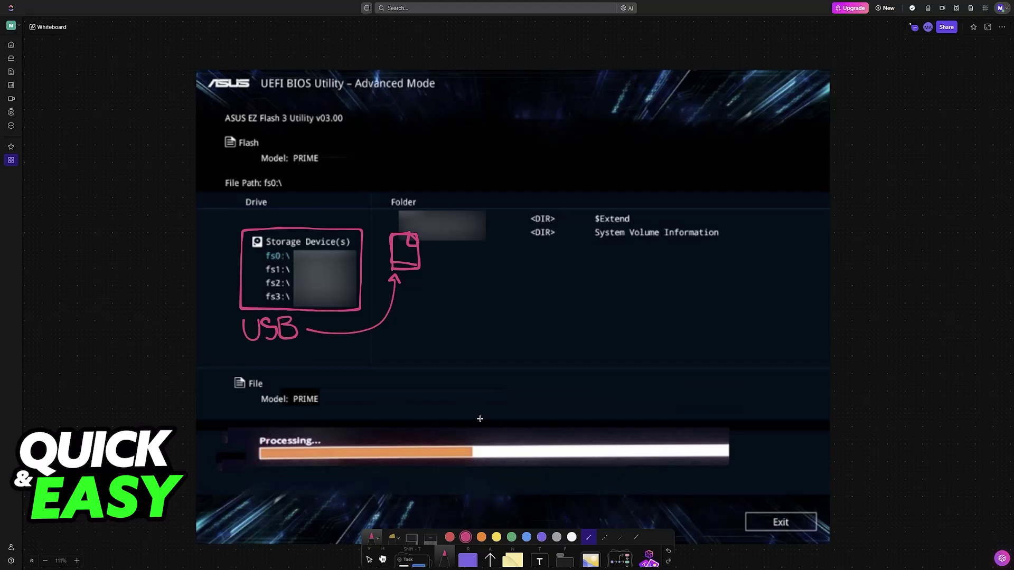